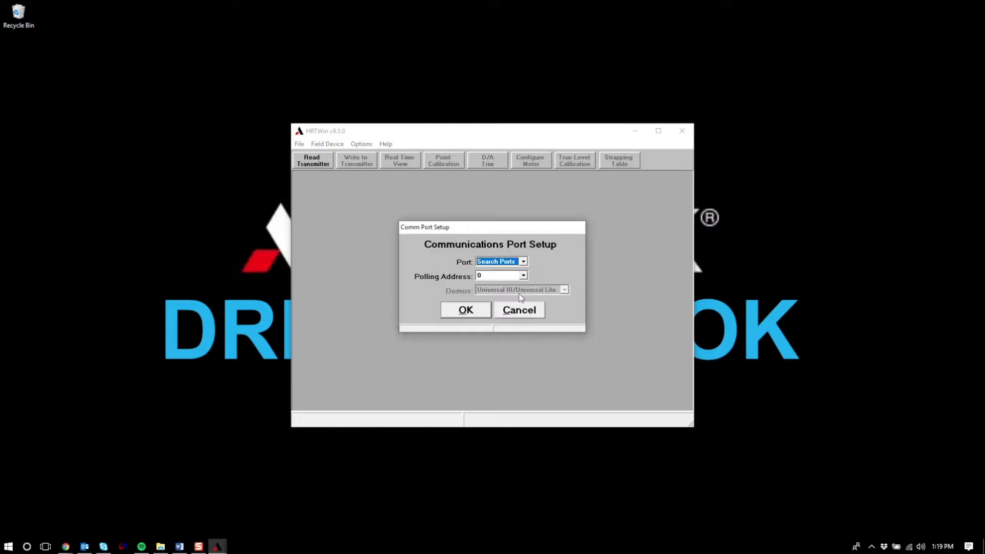
Connect to the transmitter by searching the ports at polling address 0 and maximize the program window
left_click(465, 310)
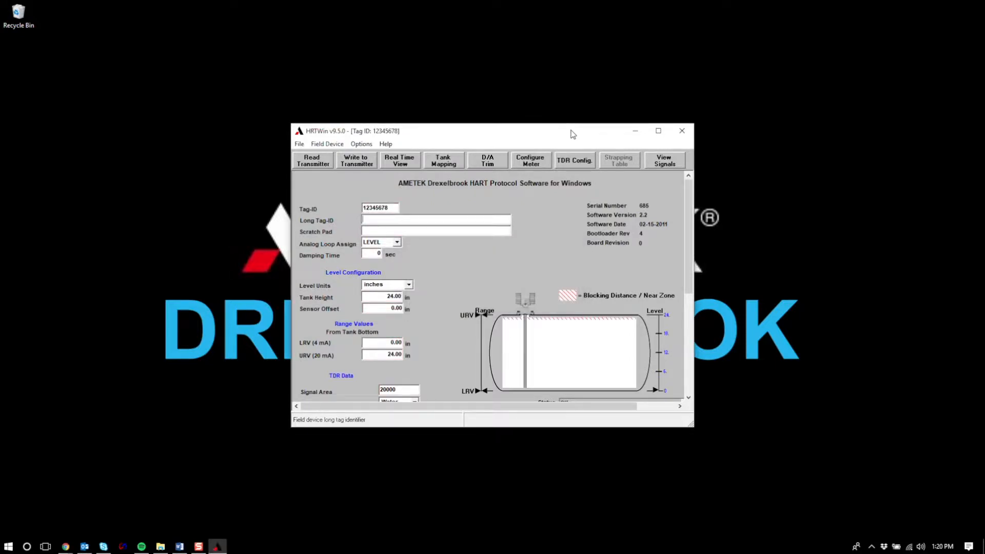
double_click(572, 135)
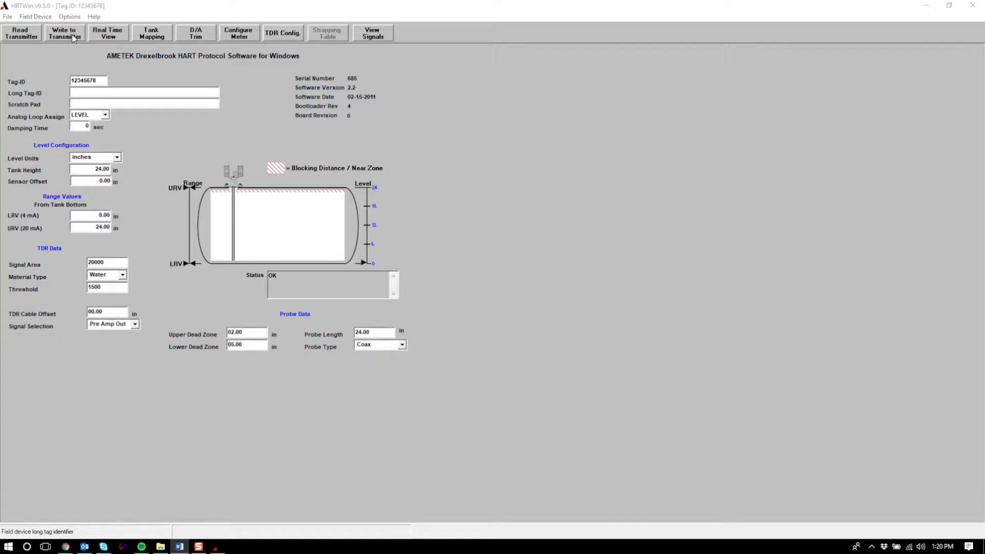
Check the live readings in Real Time View and read the Tank Mapping instructions, closing each window when finished
left_click(112, 38)
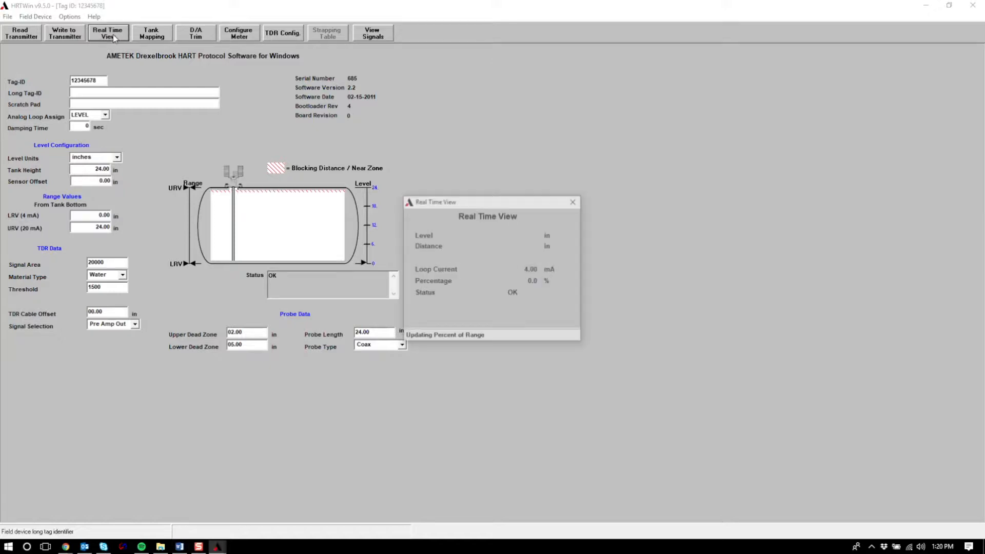
left_click_drag(528, 205, 610, 138)
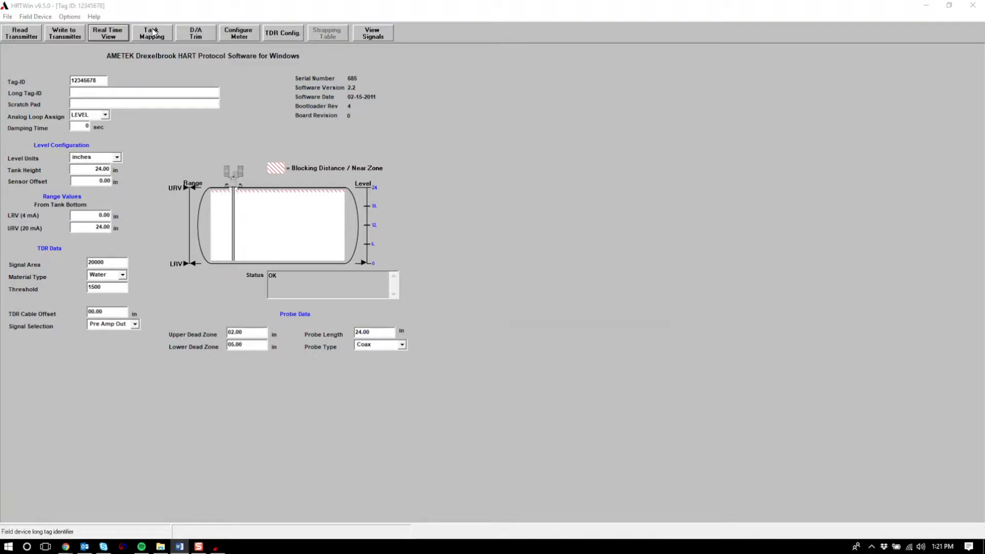
left_click(153, 32)
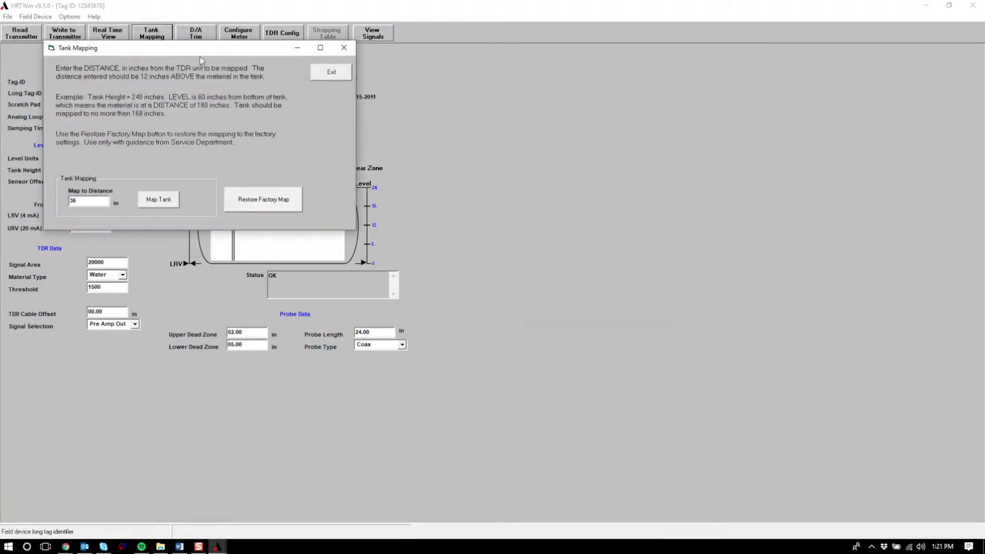
left_click_drag(200, 51, 446, 139)
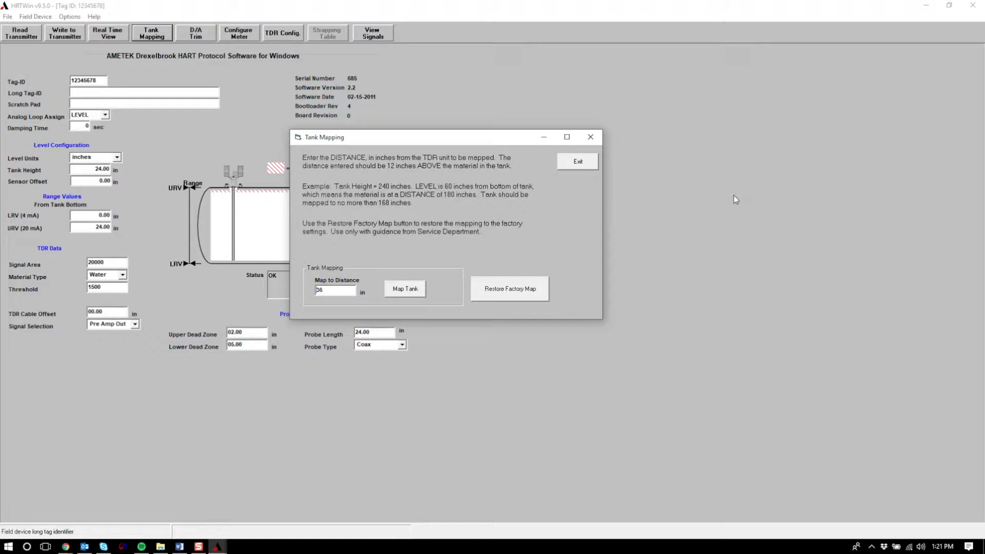
left_click(577, 164)
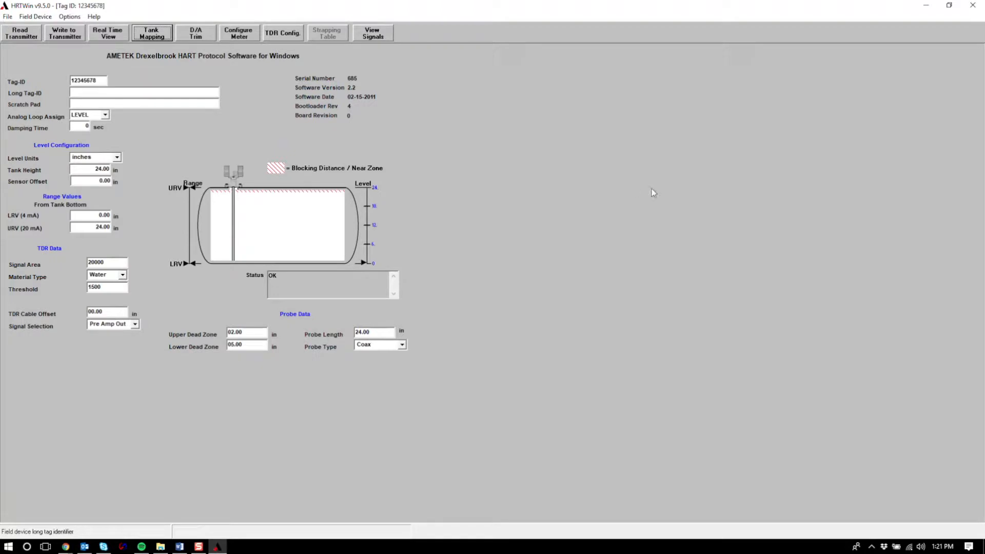
Bring up the D/A Trim prompt for connecting a reference meter and abort the trim
left_click(190, 35)
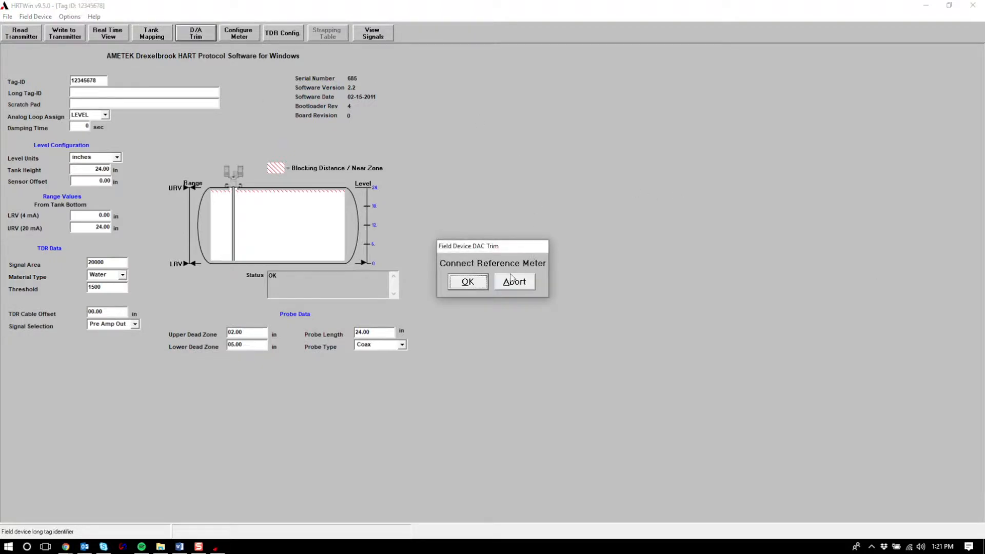
left_click(483, 285)
left_click(508, 282)
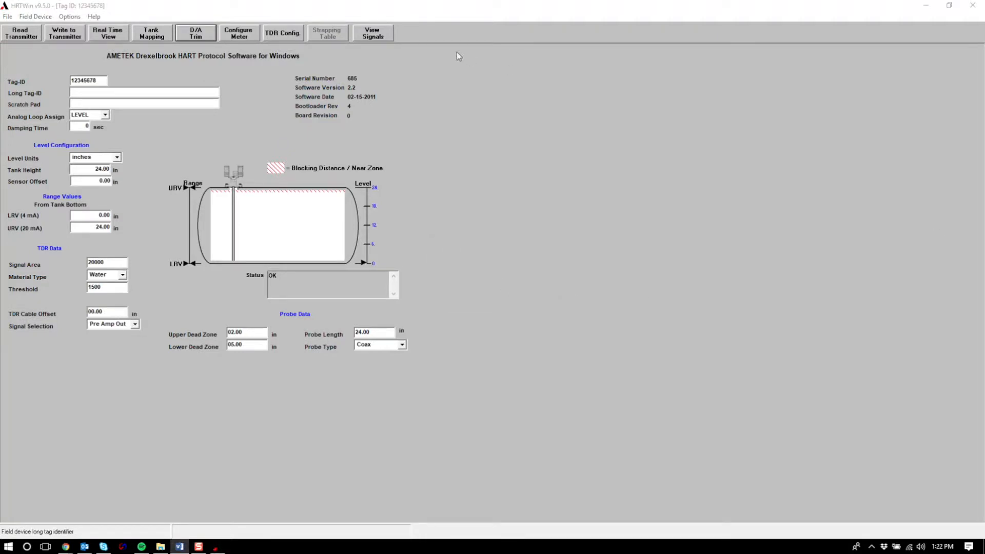
Examine the Near Zone and Lost Echo current options in the TDR Configuration and cancel without writing
left_click(294, 40)
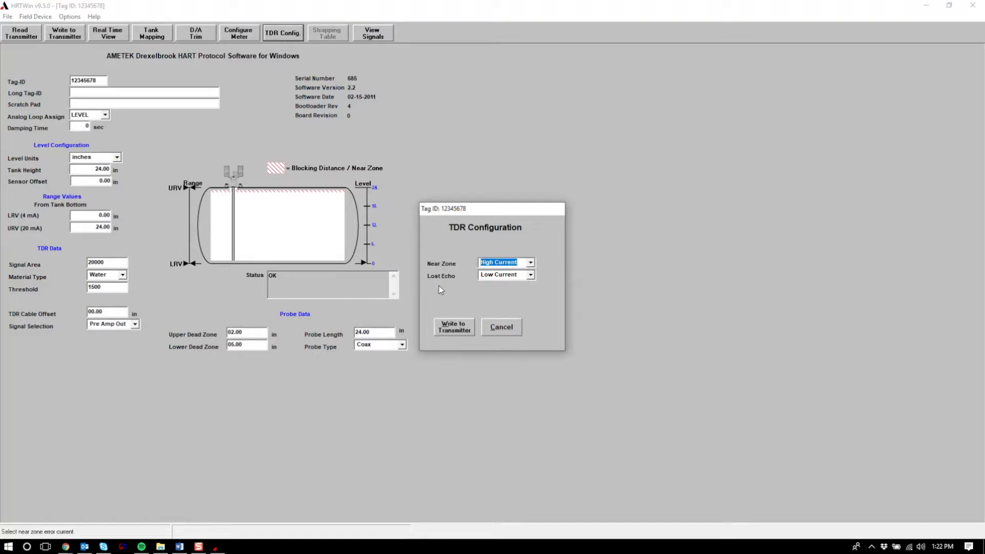
left_click(530, 262)
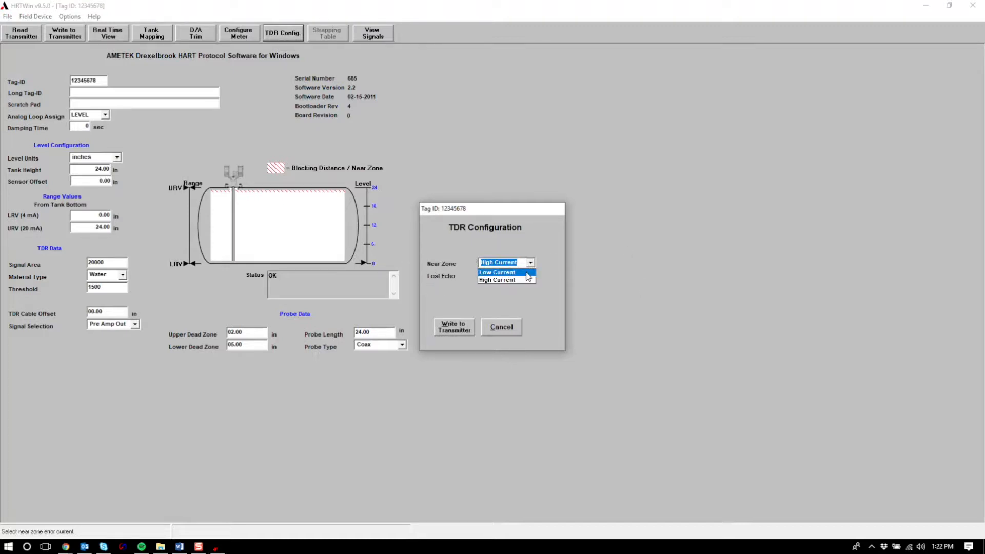
left_click(528, 291)
left_click(530, 275)
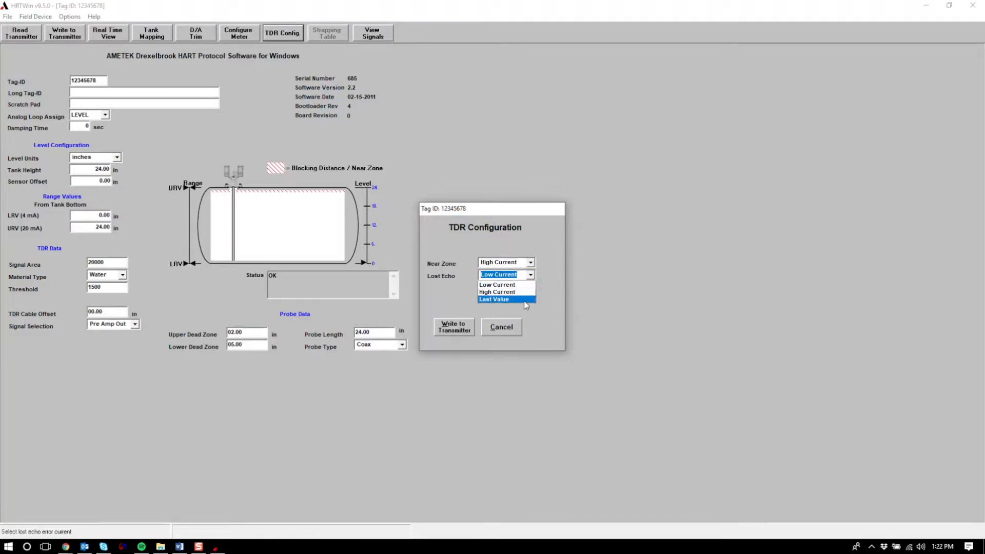
left_click(546, 221)
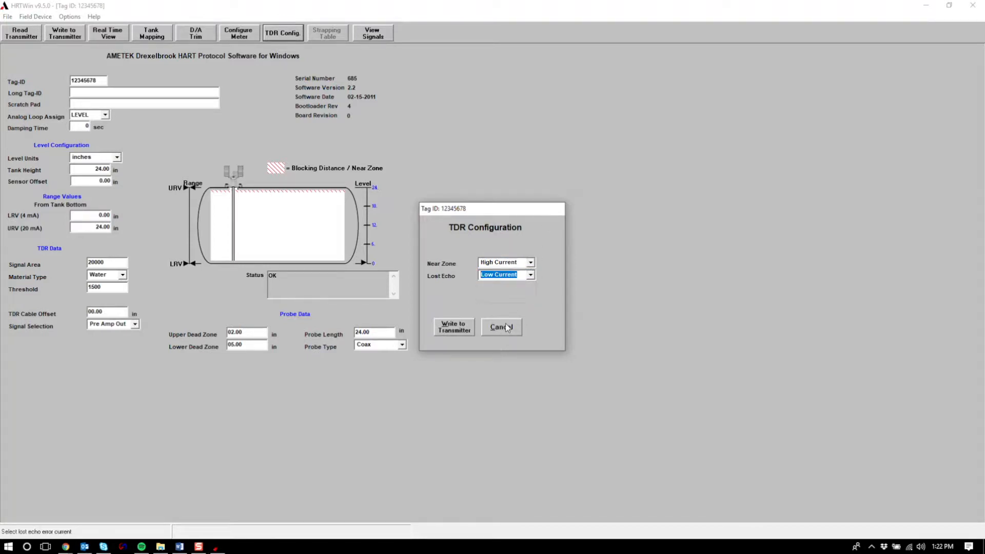
left_click(505, 328)
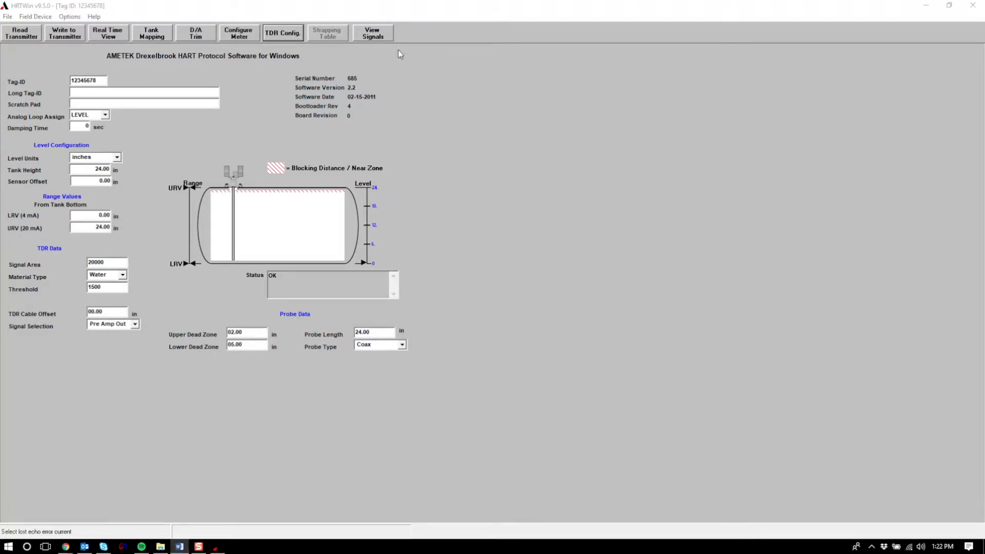
Inspect the Tank Profile Data window for viewing and recording signals, and close it
left_click(384, 33)
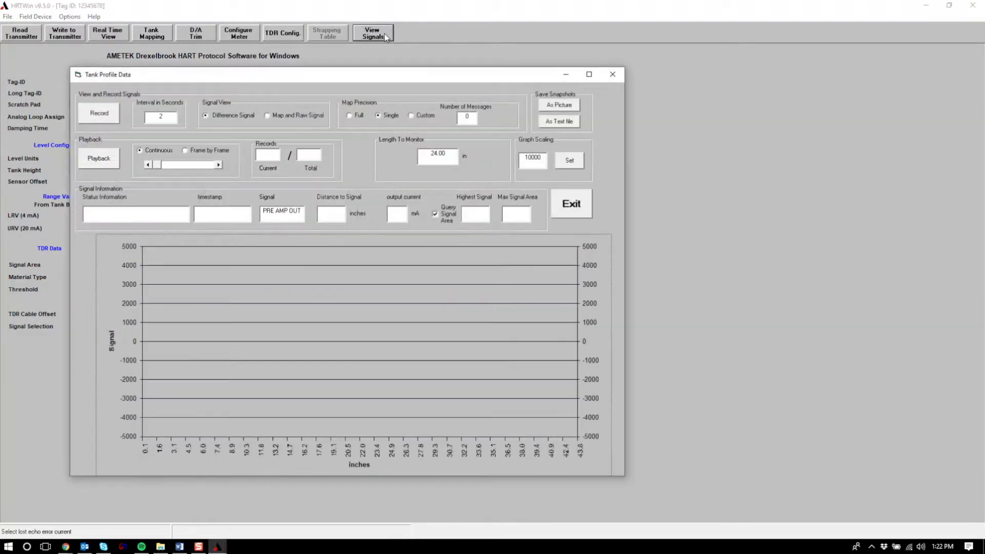
left_click_drag(422, 75, 601, 77)
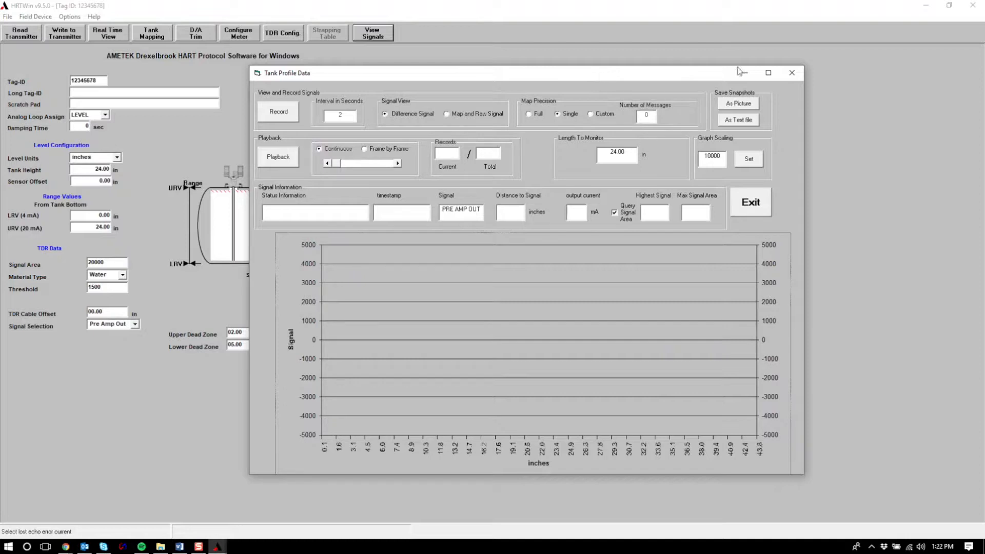
left_click(791, 73)
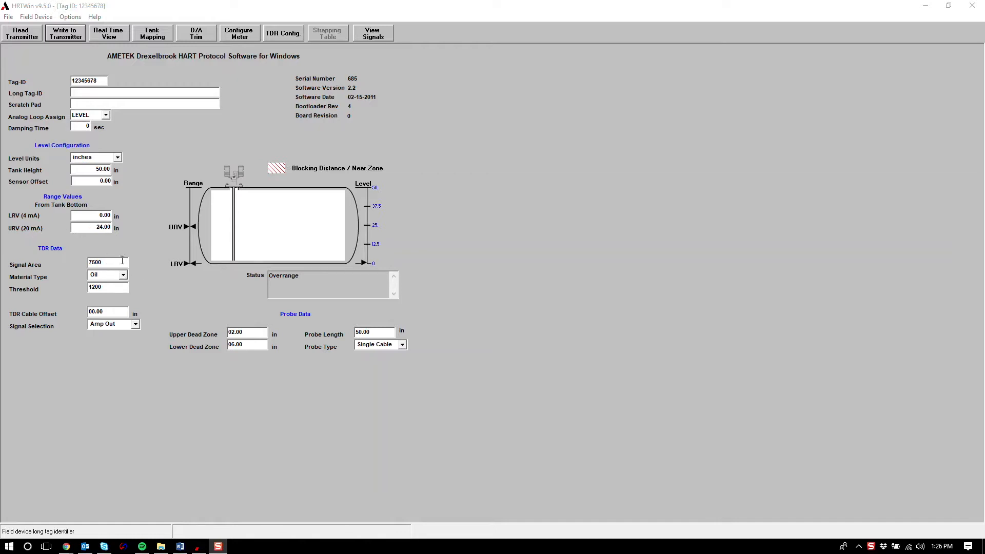
Review the choices available for the Material Type and the Probe Type without selecting new ones
left_click(125, 277)
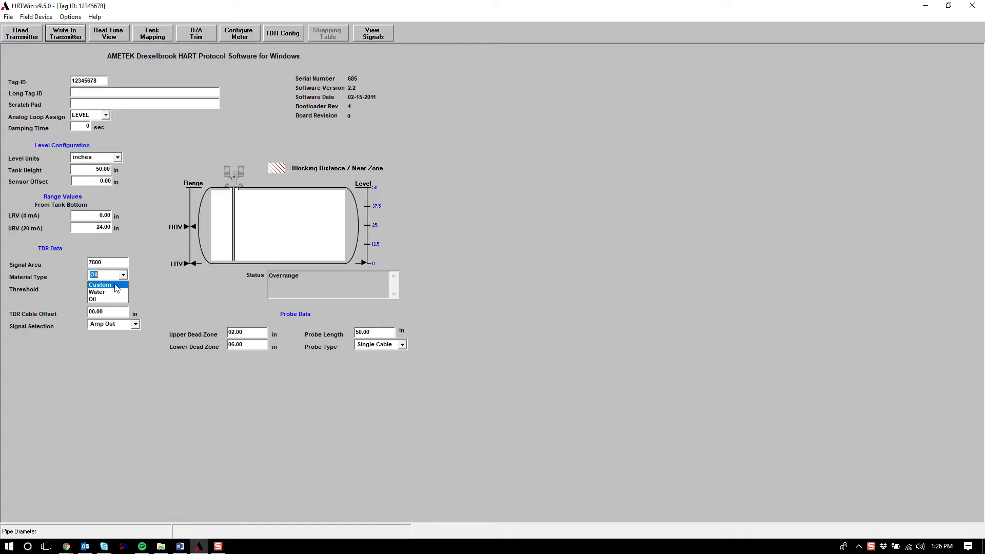
left_click(170, 278)
key("alt+Tab")
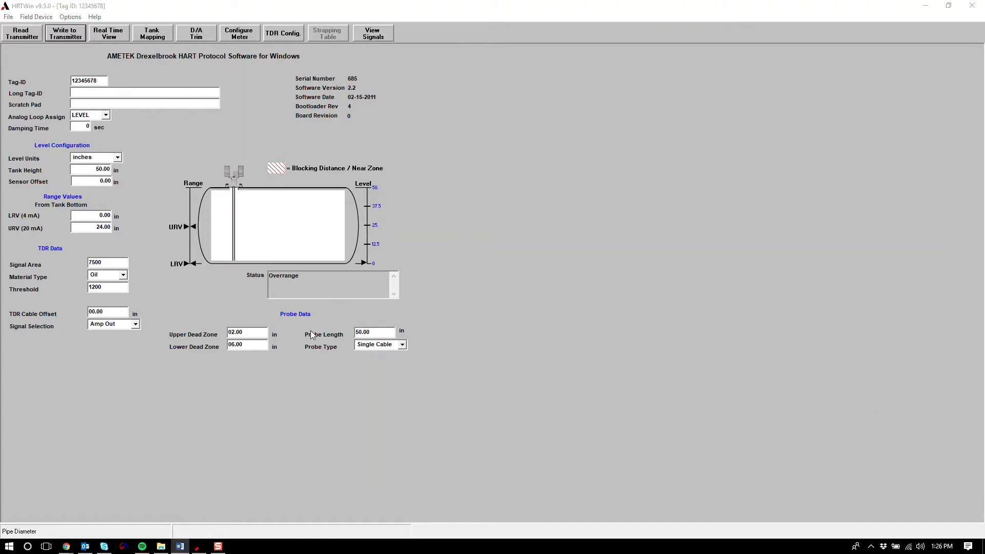
left_click(400, 345)
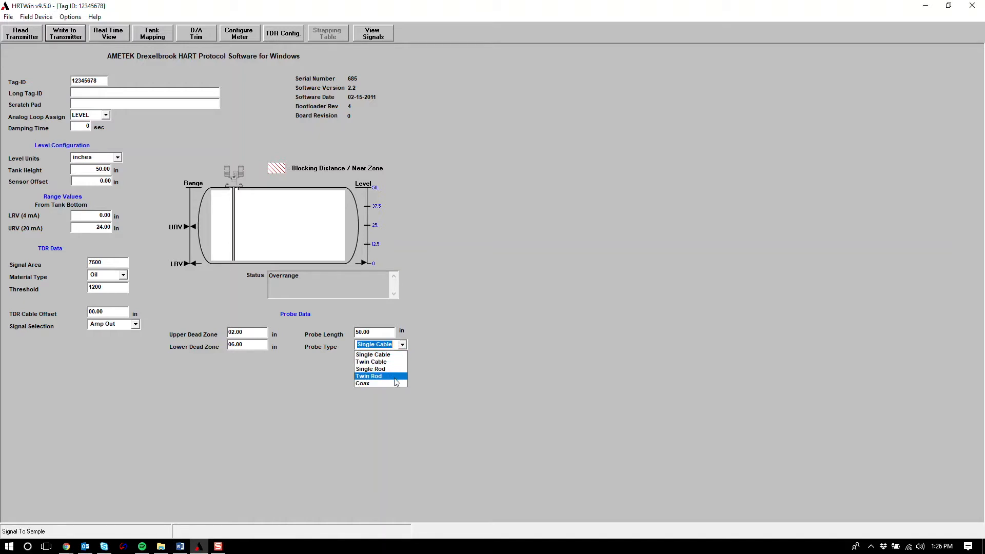
left_click(488, 220)
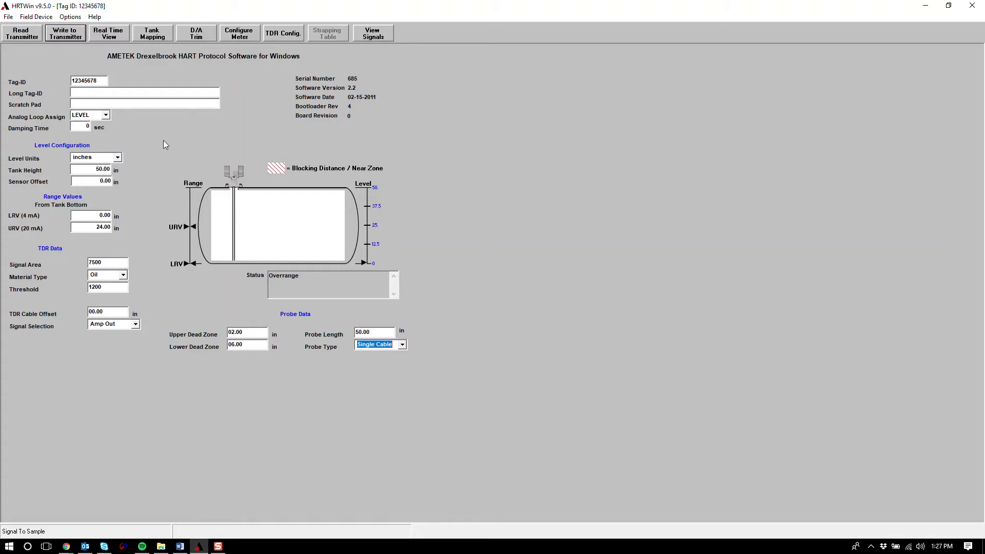
Set the level units to inches and the tank height to 26, and go through the LRV and URV range values
left_click(117, 158)
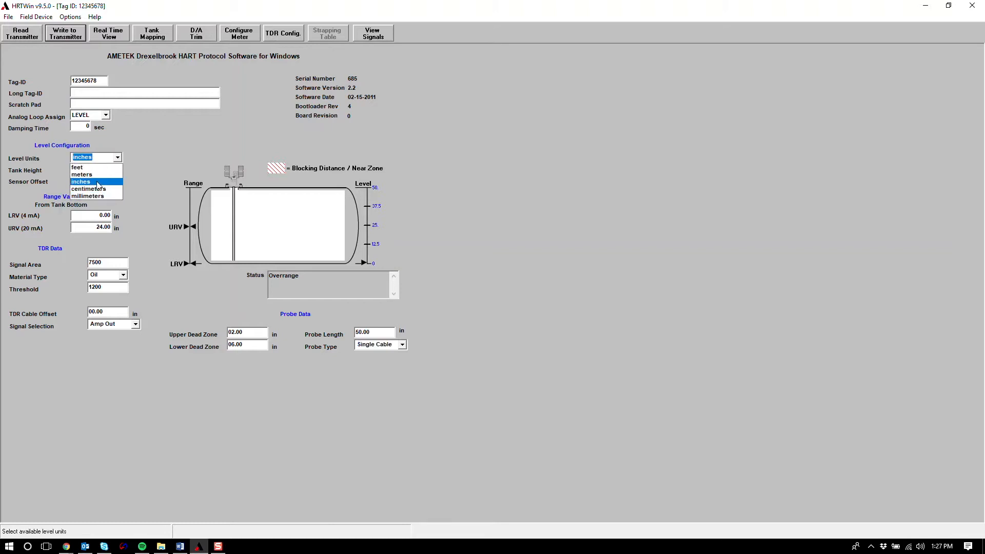
left_click(98, 183)
key("Tab")
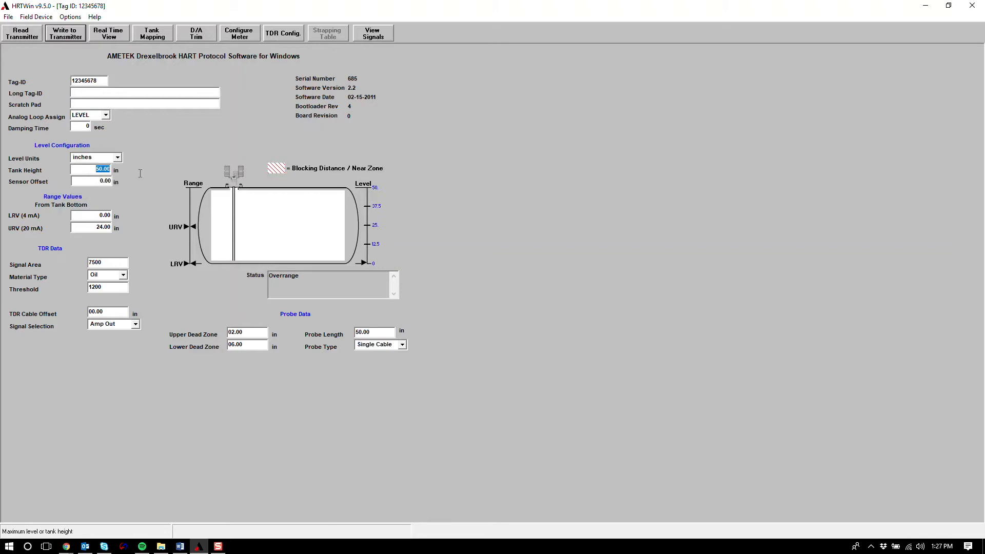
type("26")
left_click(85, 216)
left_click(86, 228)
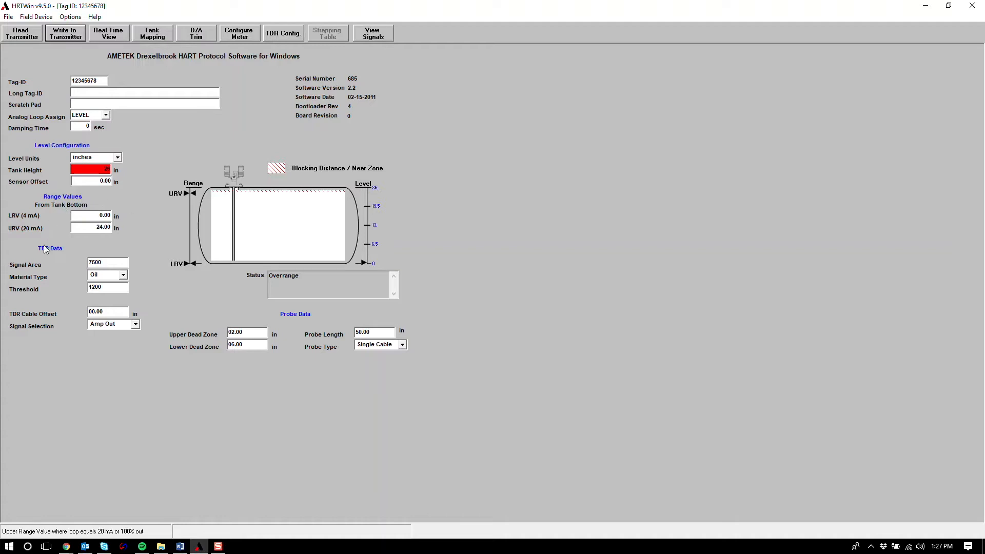
Set the TDR material type to Water
left_click(123, 276)
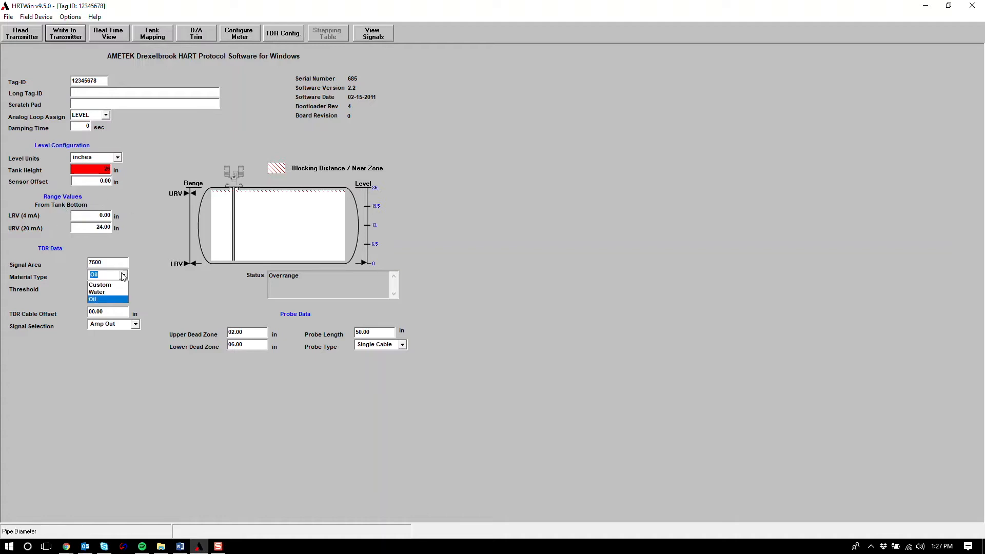
left_click(151, 284)
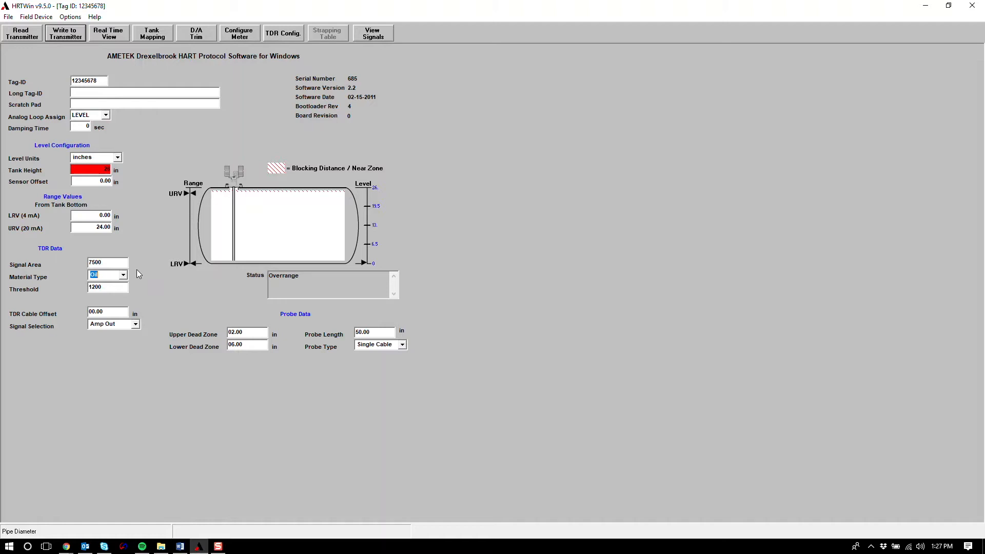
left_click(123, 275)
left_click(113, 292)
Set the probe length to 24 inches and the probe type to Coax
left_click(376, 331)
left_click_drag(376, 331, 315, 326)
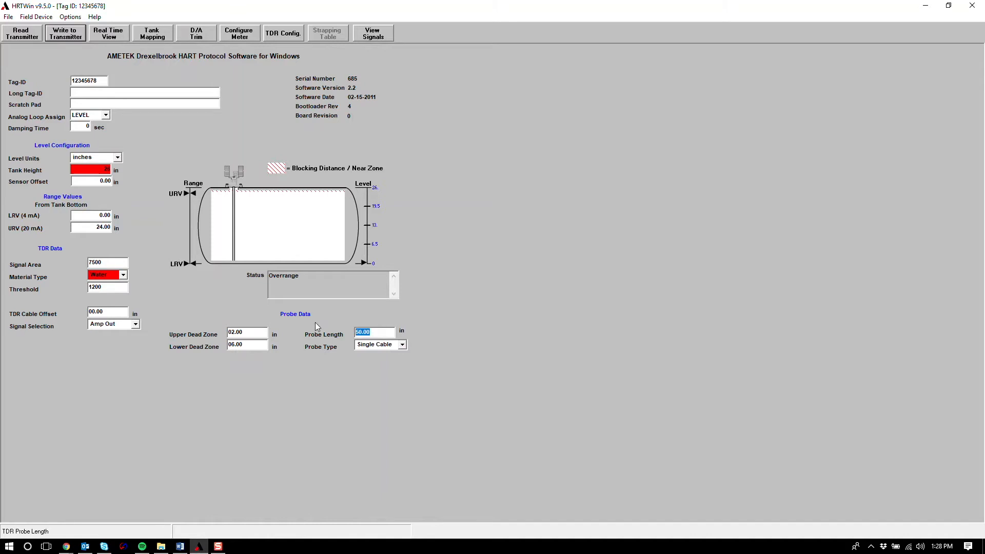
type("24")
left_click(402, 345)
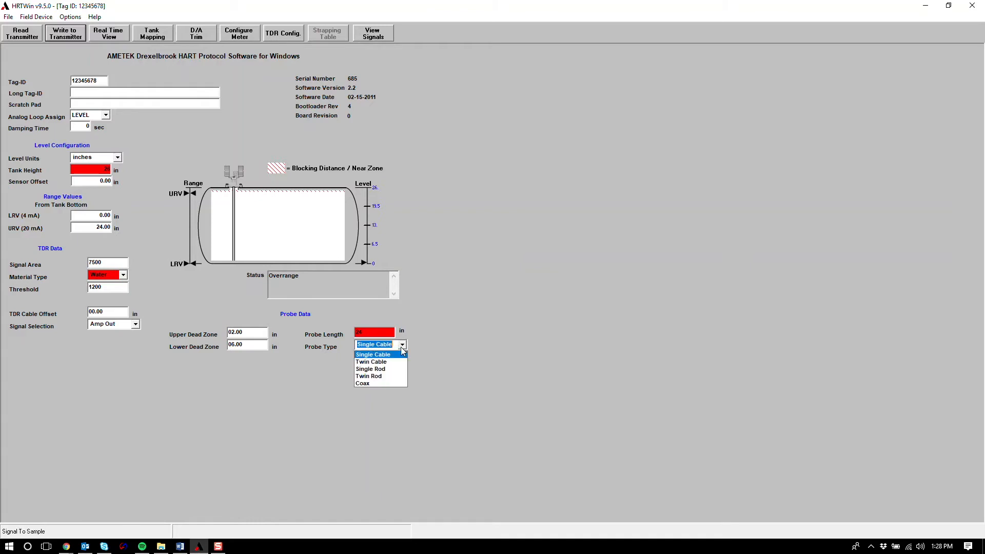
left_click(387, 383)
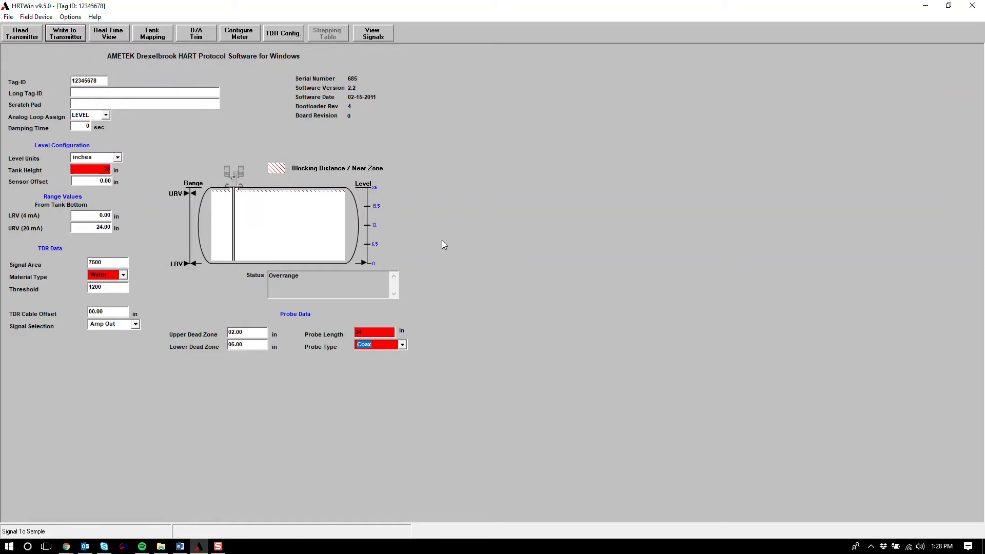
Write the edited configuration to the transmitter, accepting the overwrite
left_click(81, 38)
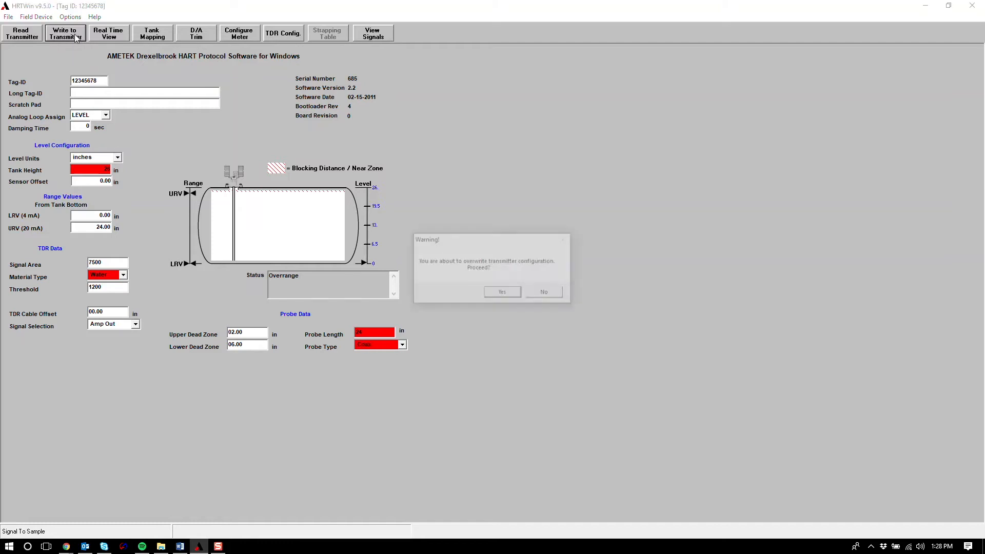
left_click(511, 295)
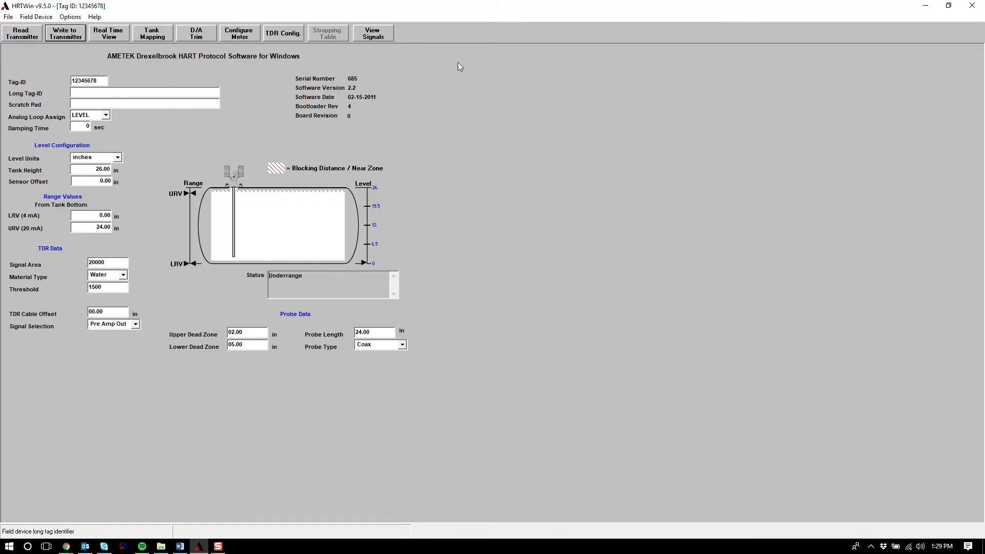
Check the live level, distance and loop current in Real Time View beside the tank diagram, and close it
left_click(103, 35)
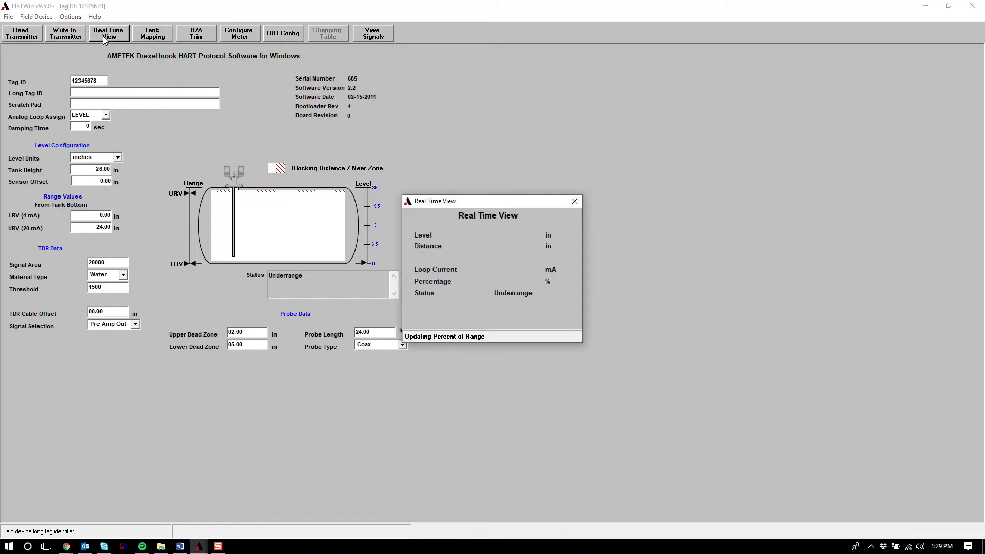
left_click_drag(512, 201, 525, 117)
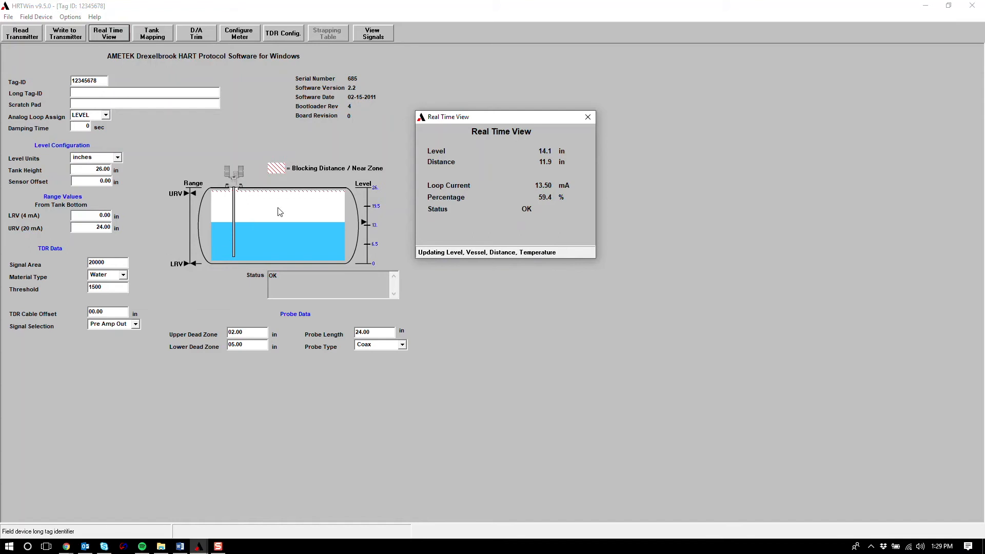
left_click(588, 117)
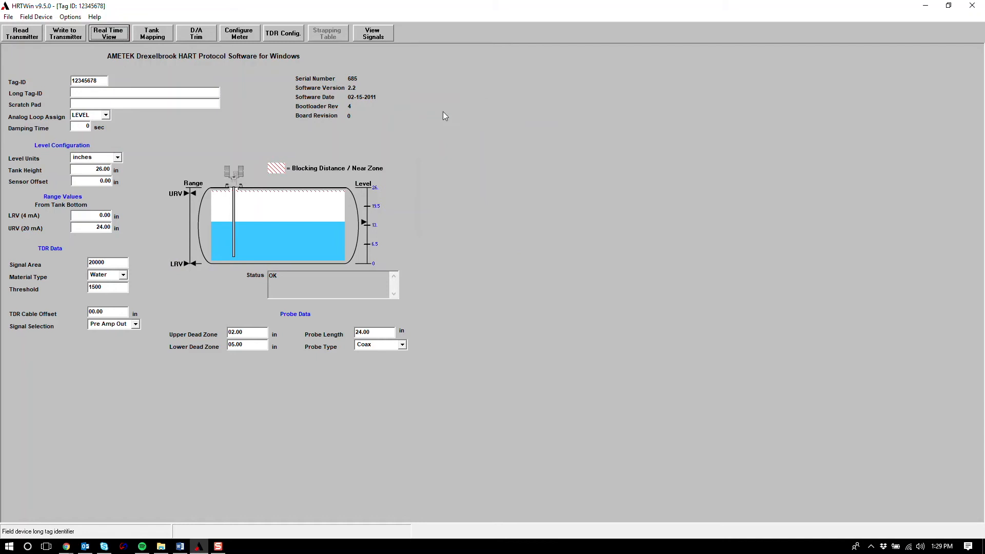
Save the current transmitter configuration to the Desktop as a TDR file named IMPULSE TEST
left_click(8, 17)
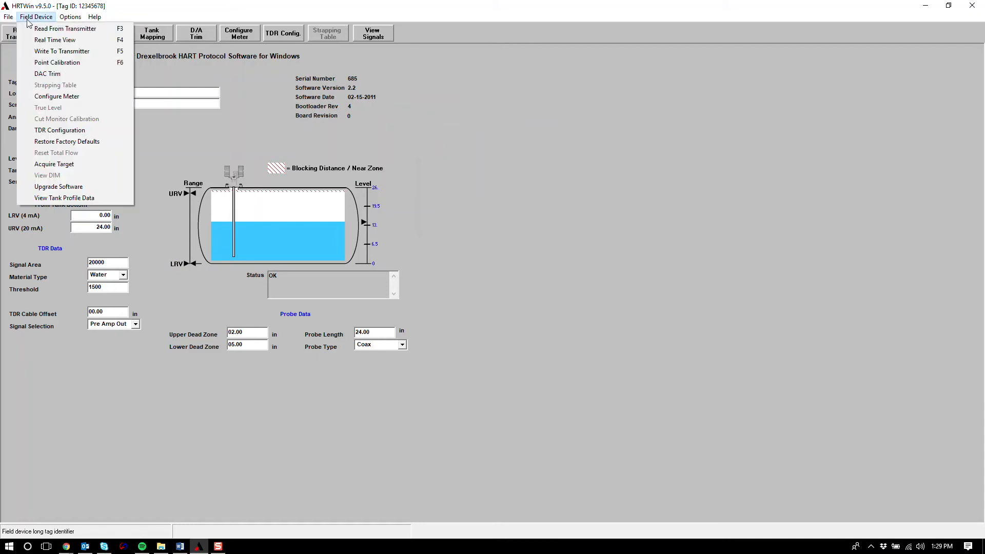
left_click(20, 51)
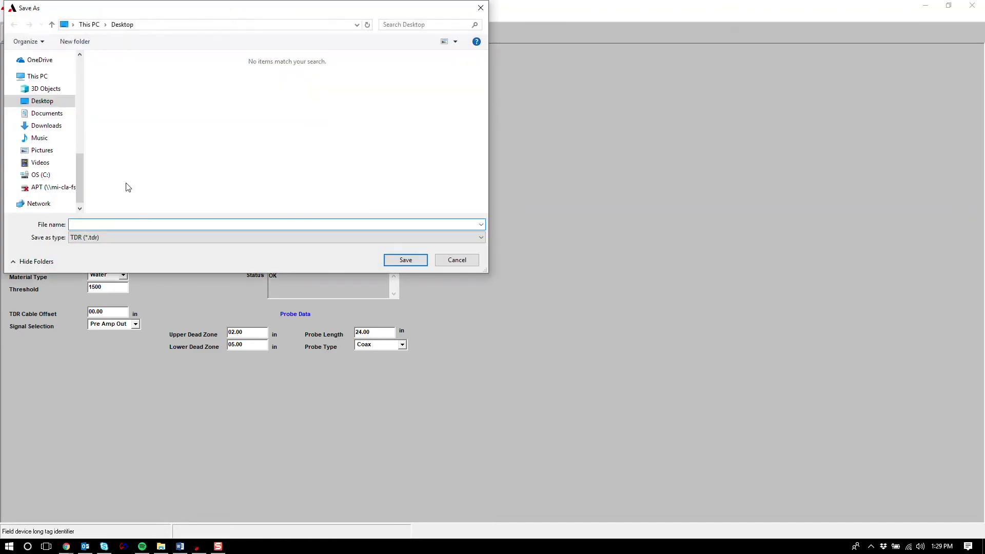
type("IMPULSE TEST")
left_click(405, 260)
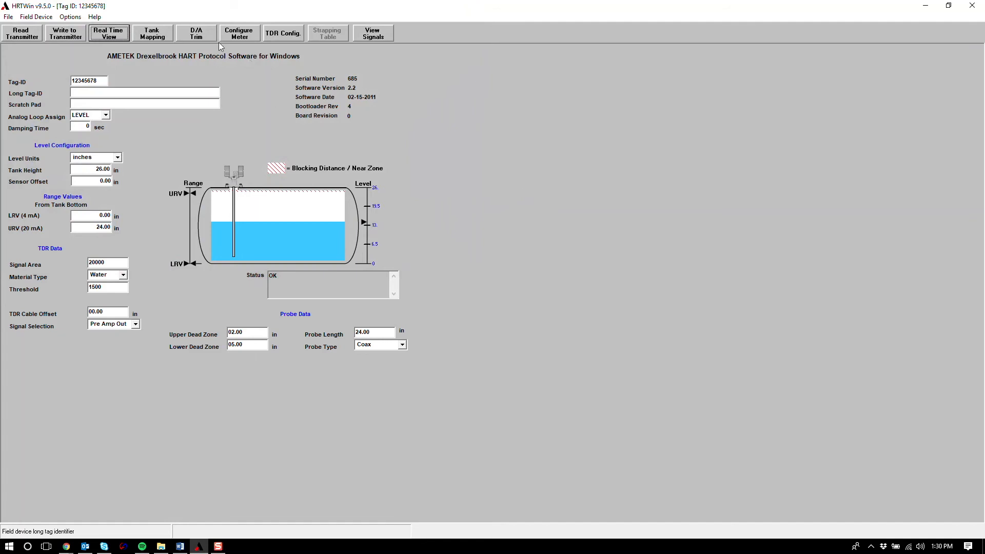
Open the saved configuration file IMPULSE TEST.tdr from the Desktop
left_click(8, 17)
left_click(23, 25)
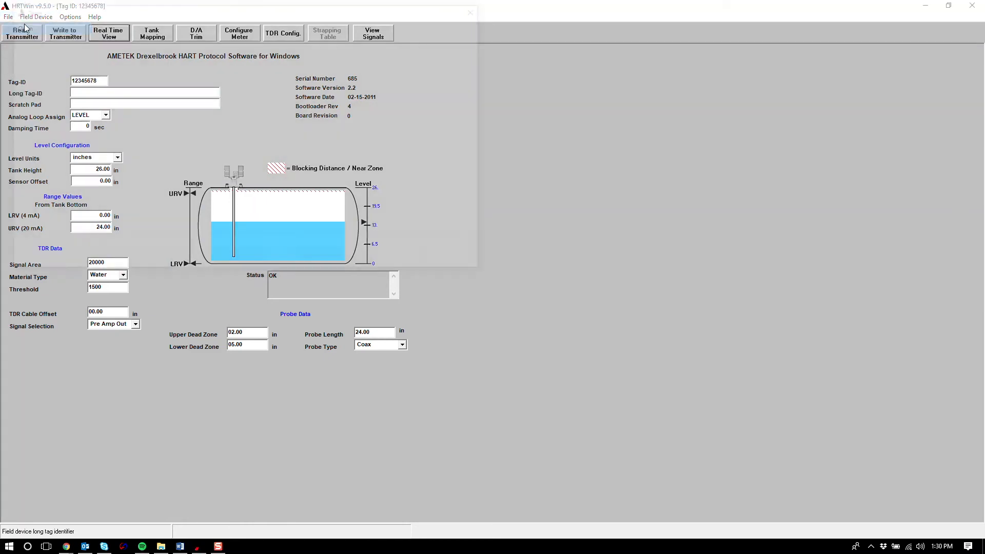
left_click(200, 85)
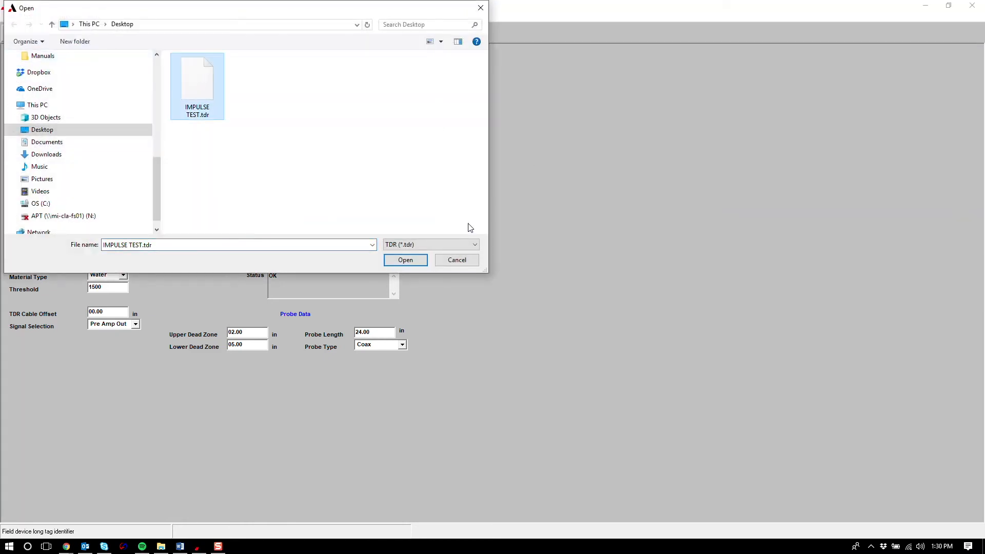
left_click(414, 263)
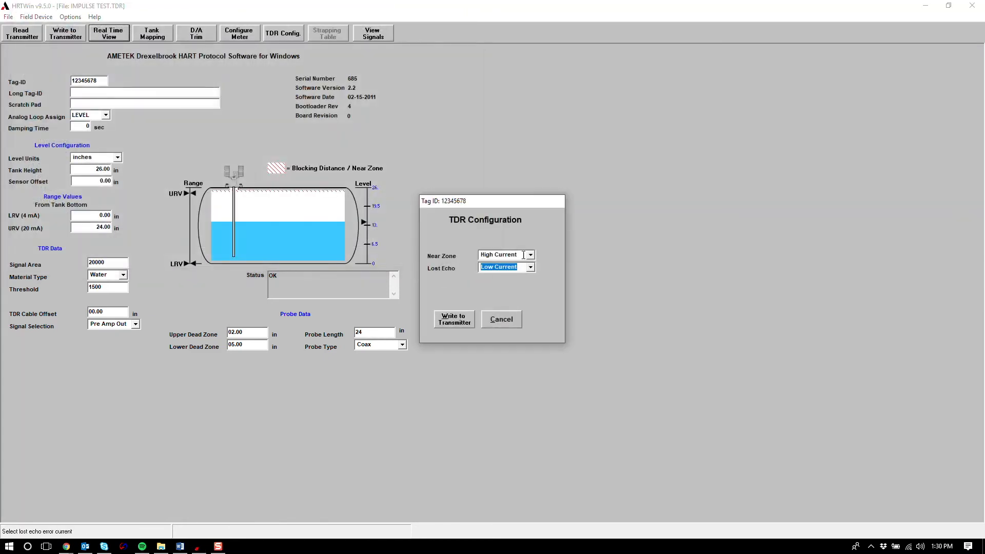
Write the file's near zone and lost echo current settings to the transmitter and close the TDR configuration
left_click(460, 323)
left_click(519, 291)
left_click(497, 320)
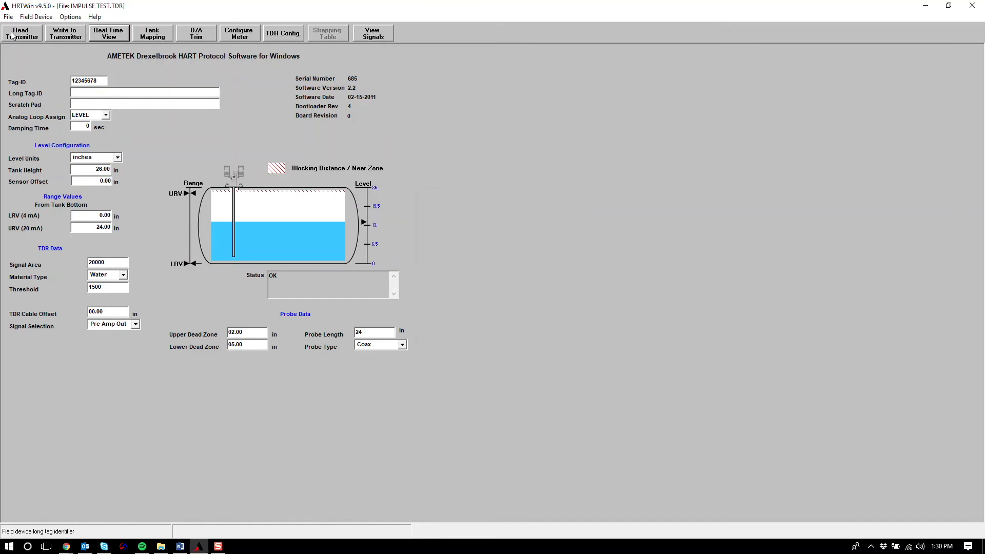